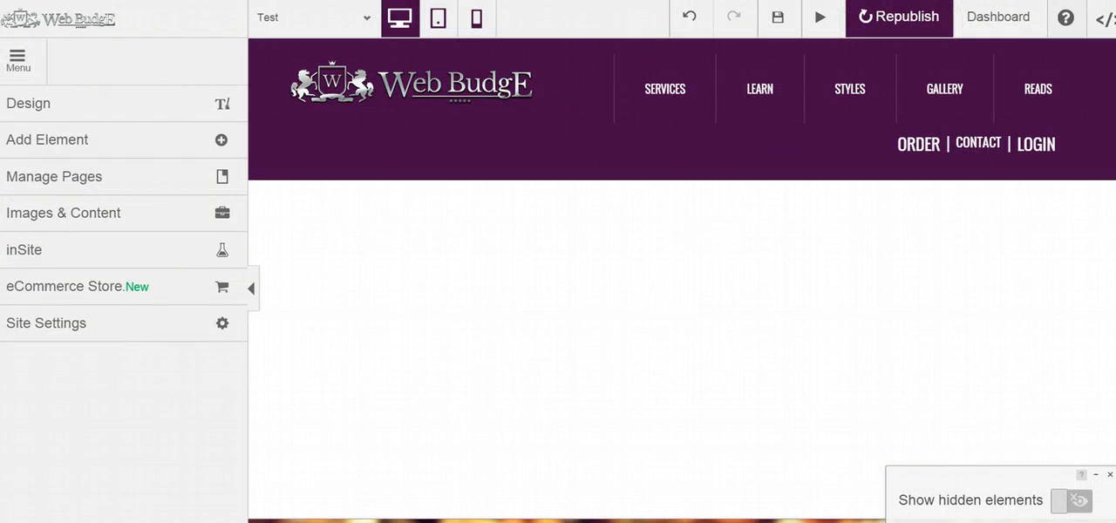
# - Add a List section from the element library to the empty page area directly below the header
pyautogui.click(91, 140)
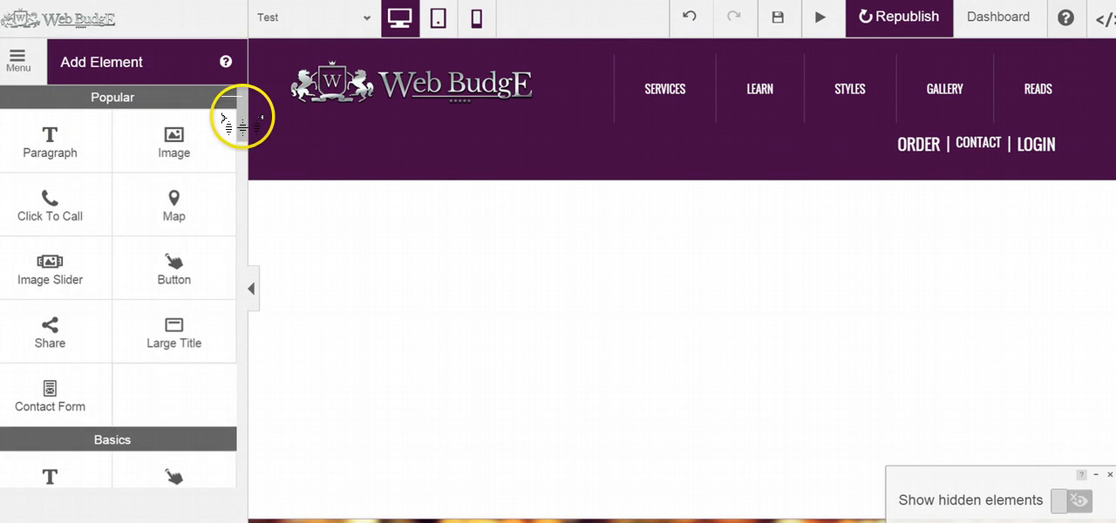
pyautogui.moveTo(241, 122); pyautogui.dragTo(242, 373)
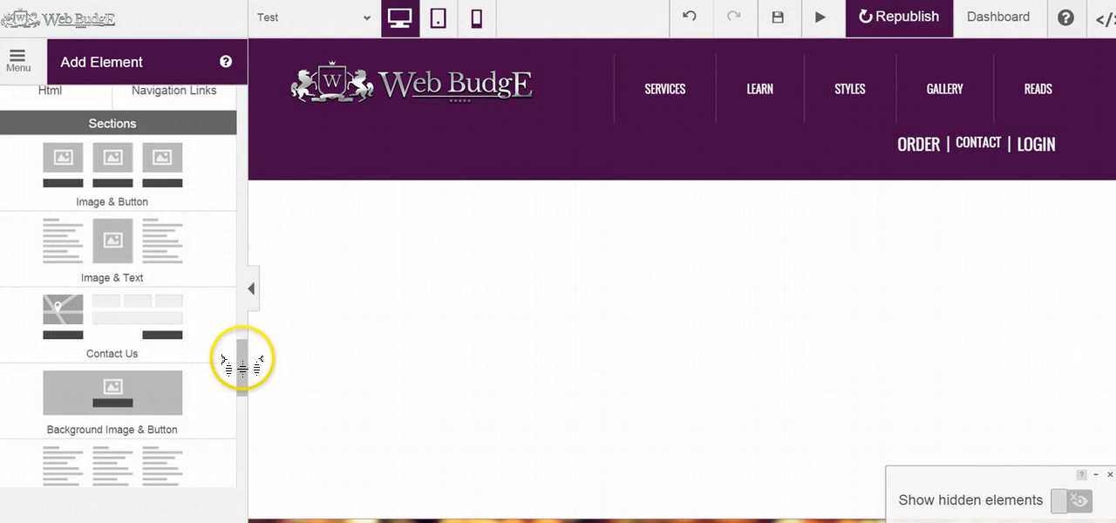
pyautogui.moveTo(241, 360); pyautogui.dragTo(224, 455)
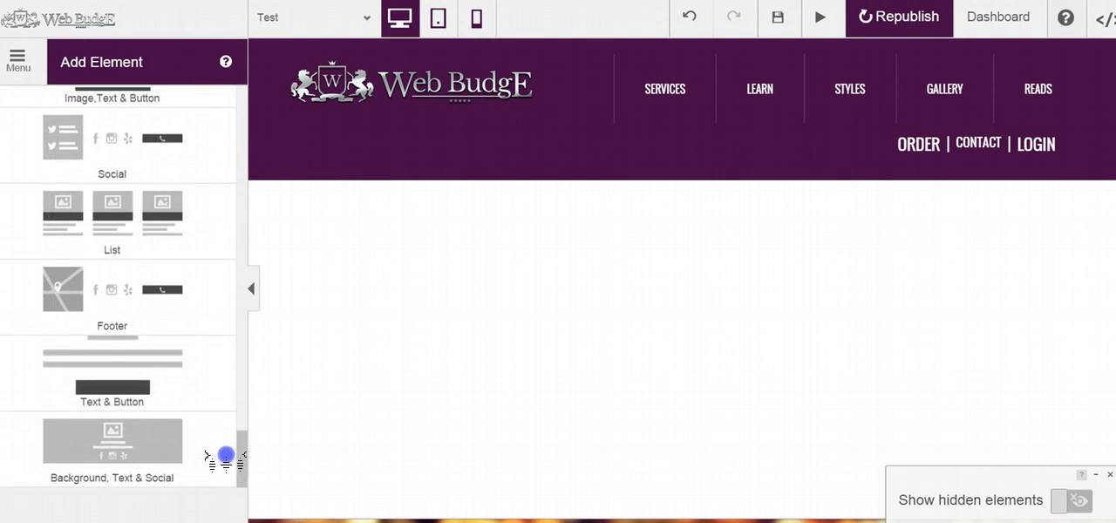
pyautogui.click(128, 241)
pyautogui.moveTo(128, 241); pyautogui.dragTo(543, 214)
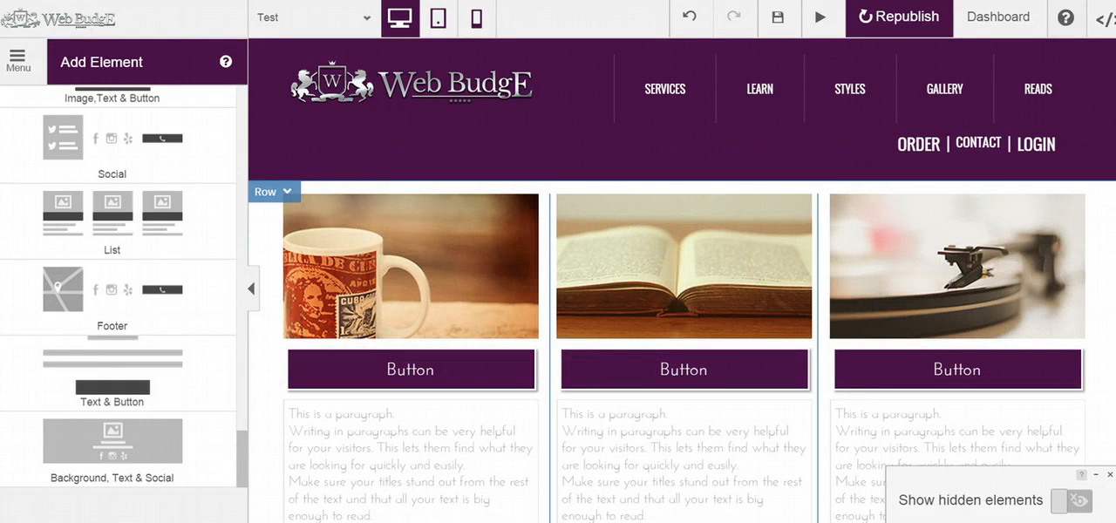
pyautogui.scroll(-1, 682, 278)
pyautogui.scroll(1, 682, 279)
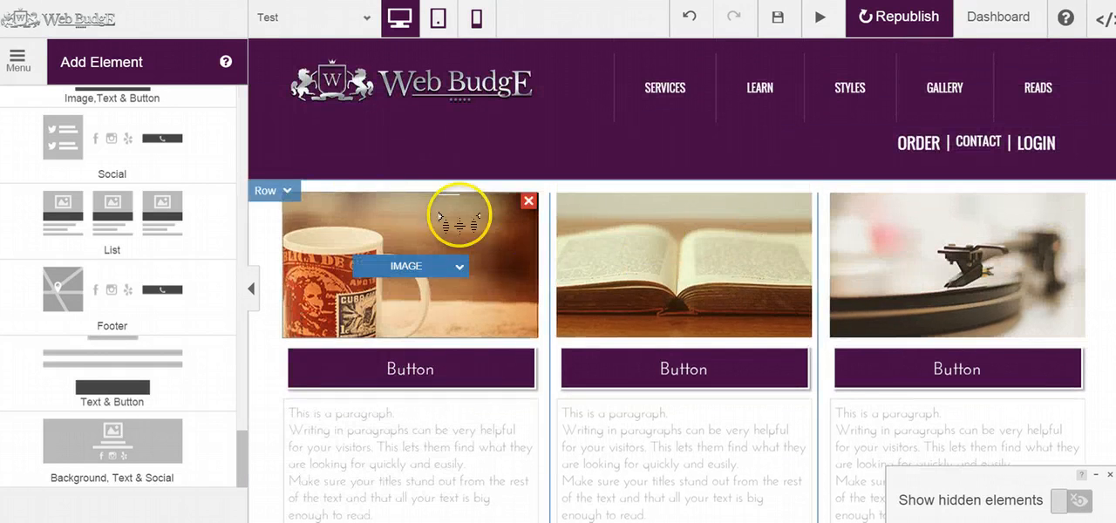
# - Copy the new three-column List row and paste a duplicate of it into the page
pyautogui.click(288, 191)
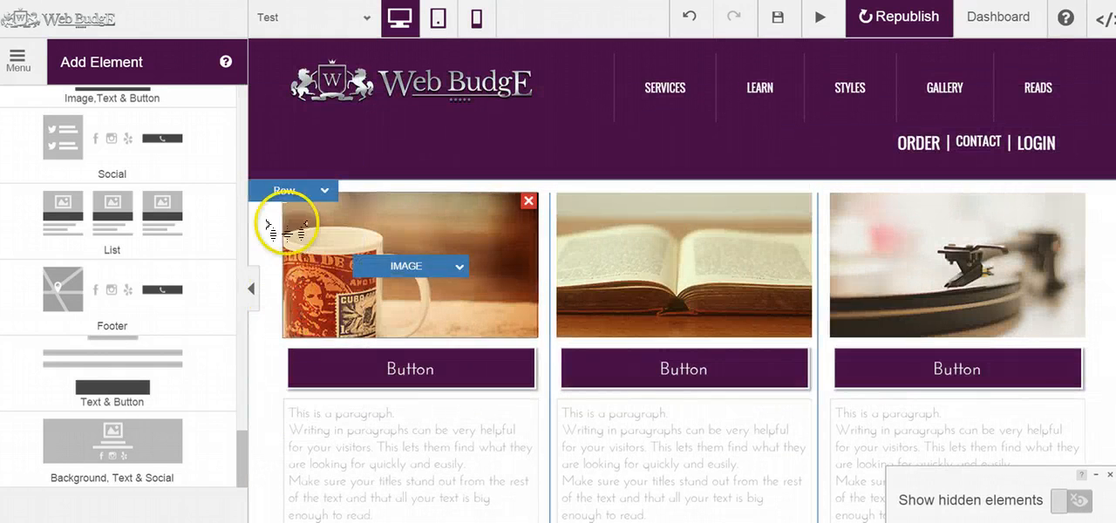
pyautogui.click(292, 191)
pyautogui.click(289, 333)
pyautogui.moveTo(303, 195)
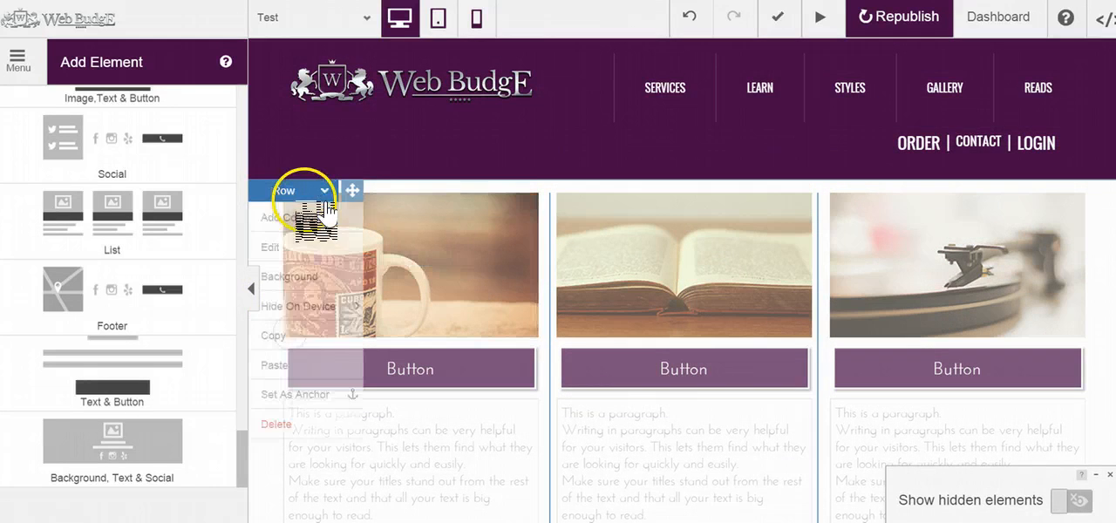
pyautogui.click(277, 366)
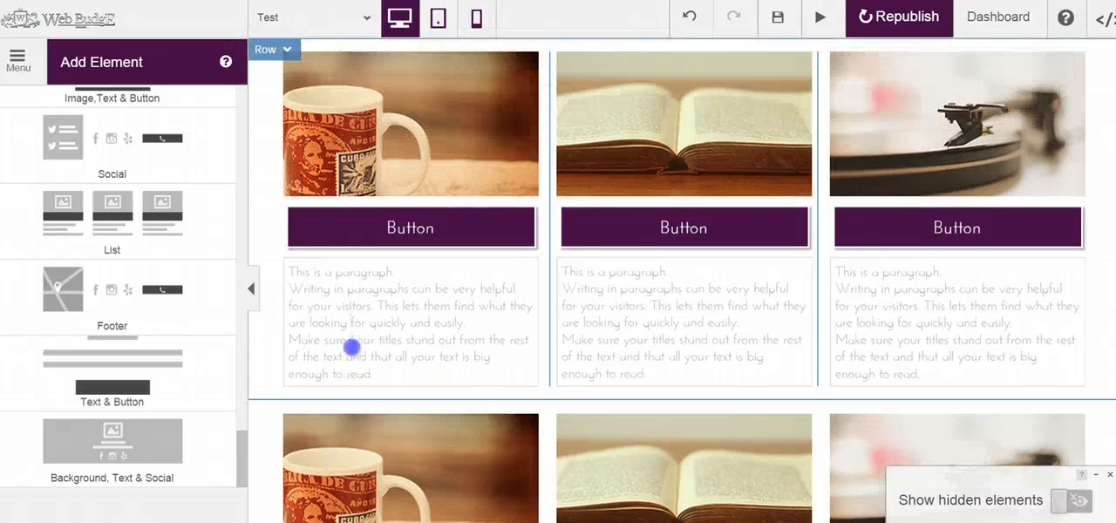
# - Open the settings of the button under the mug image to review its text and link options, and close them
pyautogui.click(425, 258)
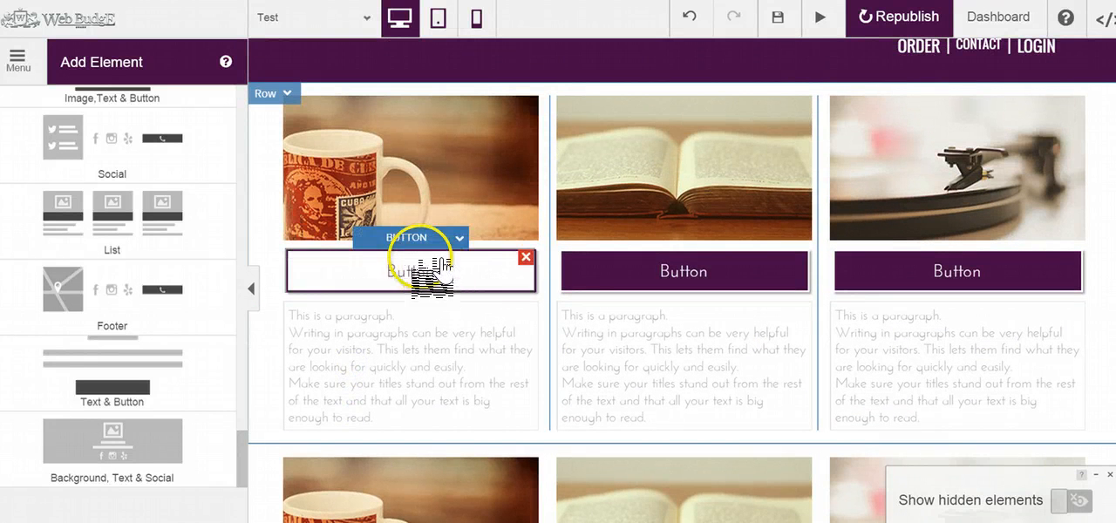
pyautogui.rightClick(444, 243)
pyautogui.click(418, 286)
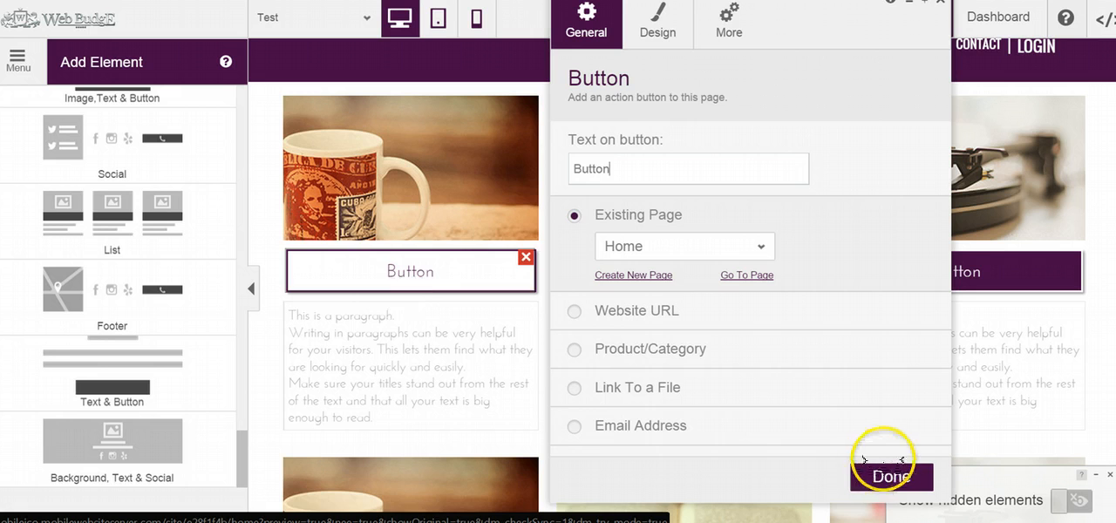
pyautogui.click(889, 477)
# - Delete the button under the mug image and put a Click To Call button labelled Call Us in its place
pyautogui.click(456, 267)
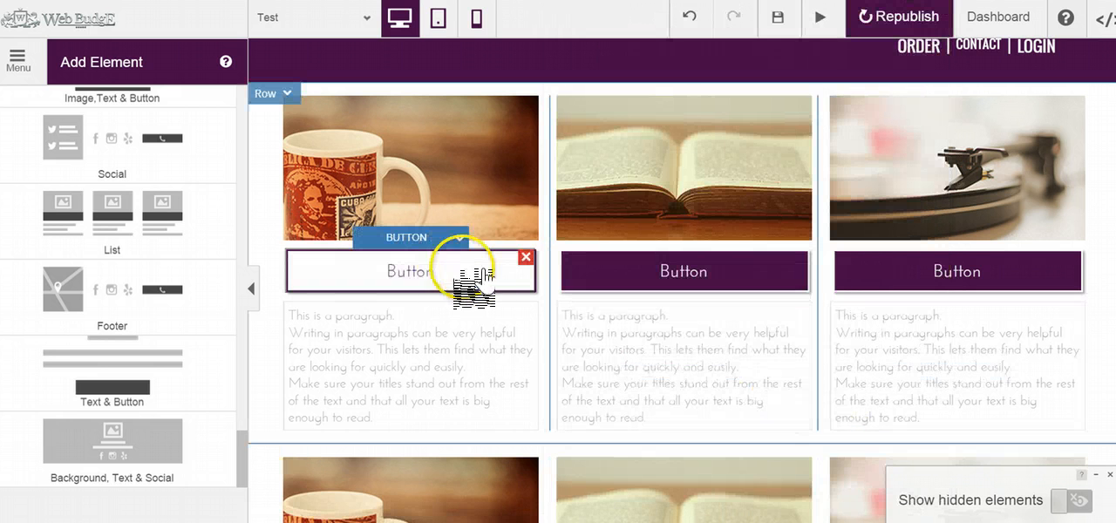
pyautogui.click(525, 257)
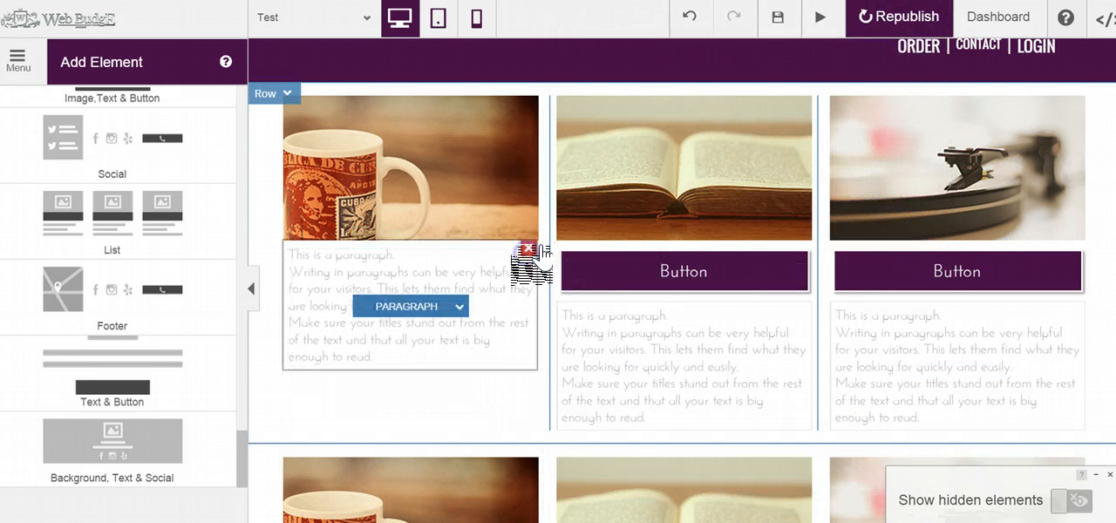
pyautogui.click(605, 171)
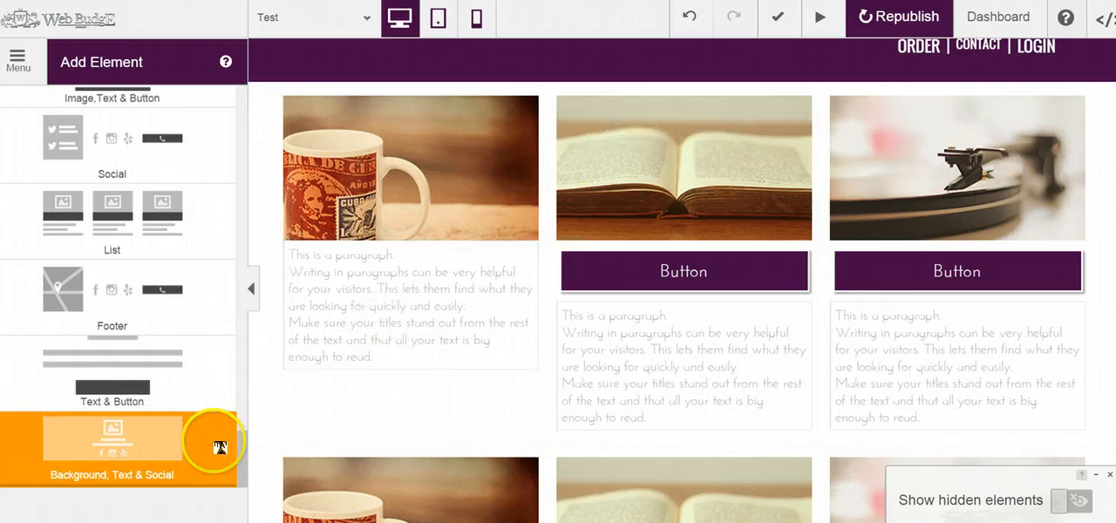
pyautogui.moveTo(240, 455); pyautogui.dragTo(231, 110)
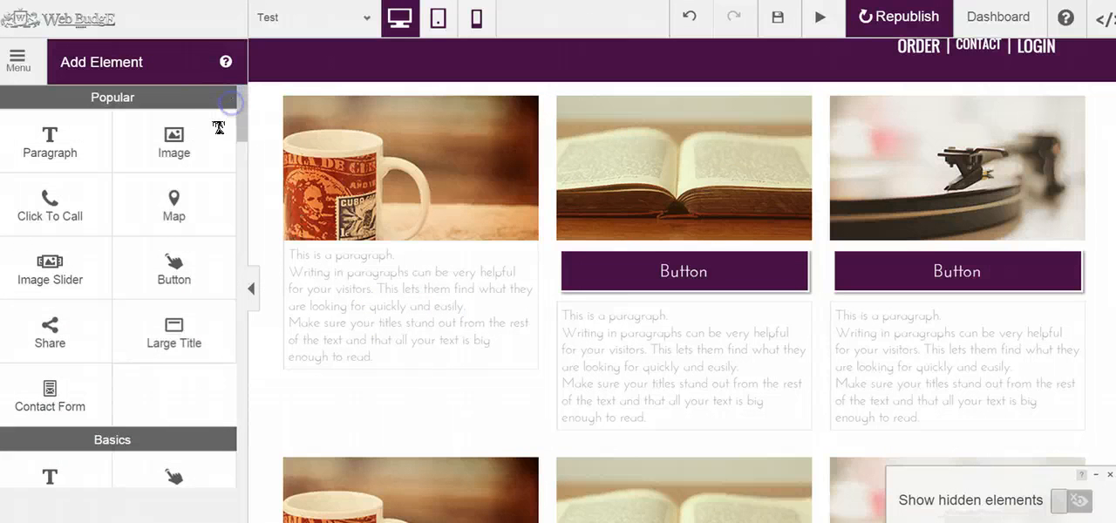
pyautogui.moveTo(49, 202); pyautogui.dragTo(363, 267)
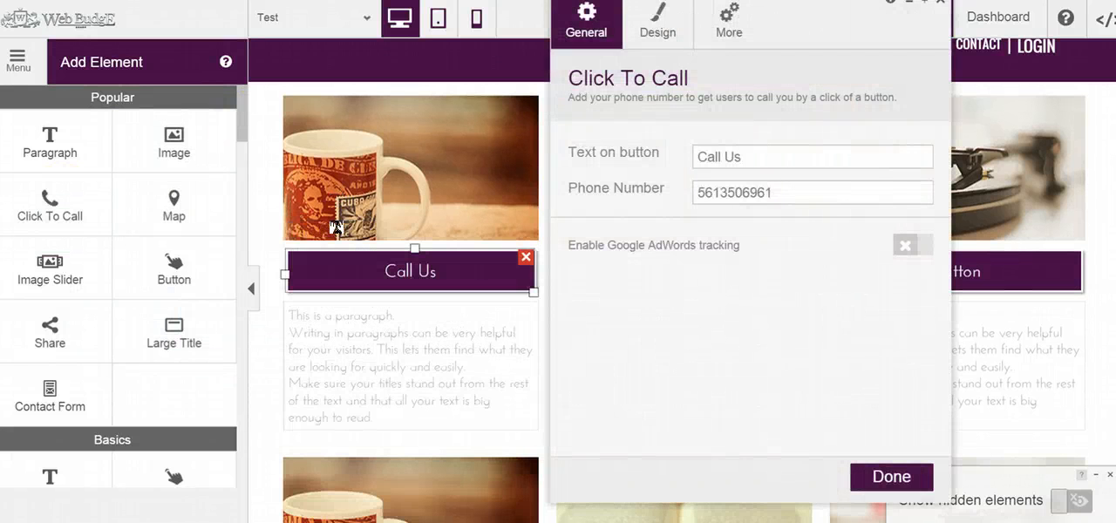
pyautogui.click(882, 470)
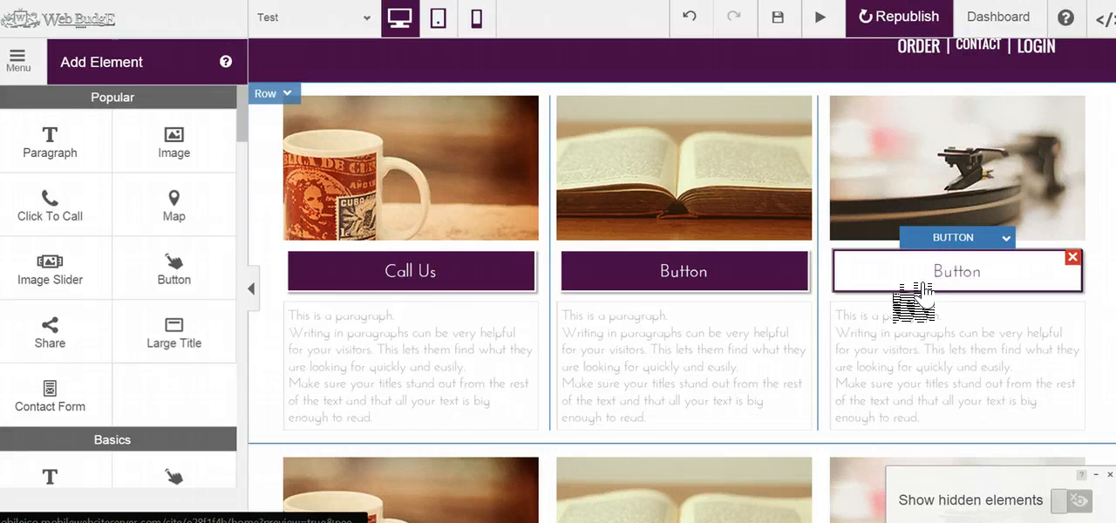
# - View the site-wide design options, including the color palette, text style, navigation and button settings
pyautogui.click(17, 59)
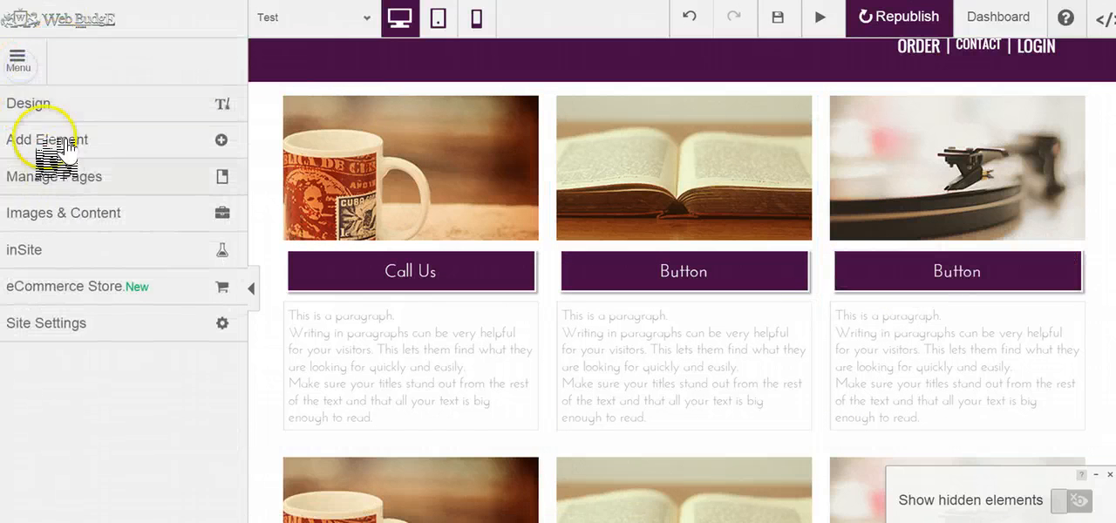
pyautogui.click(78, 105)
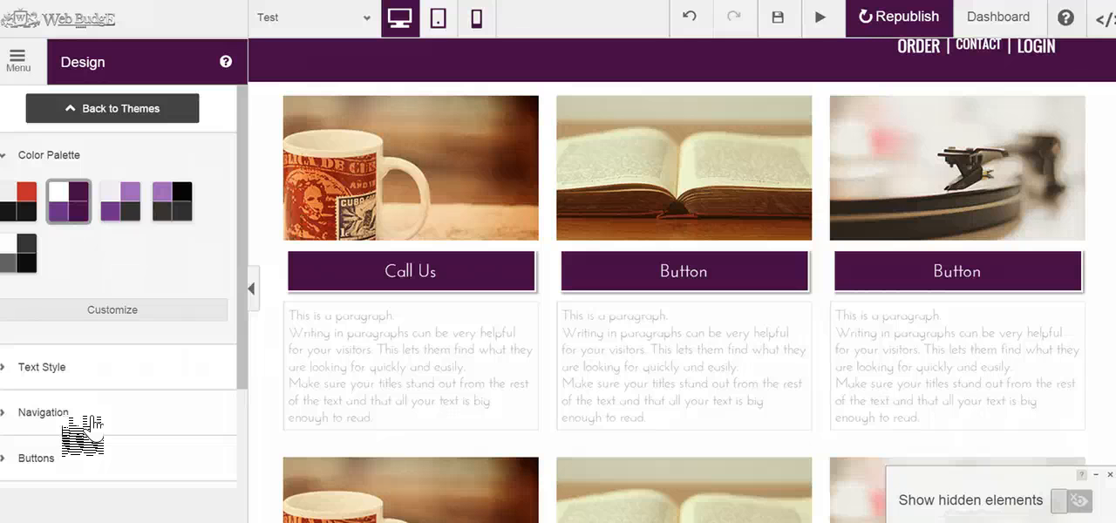
pyautogui.click(889, 265)
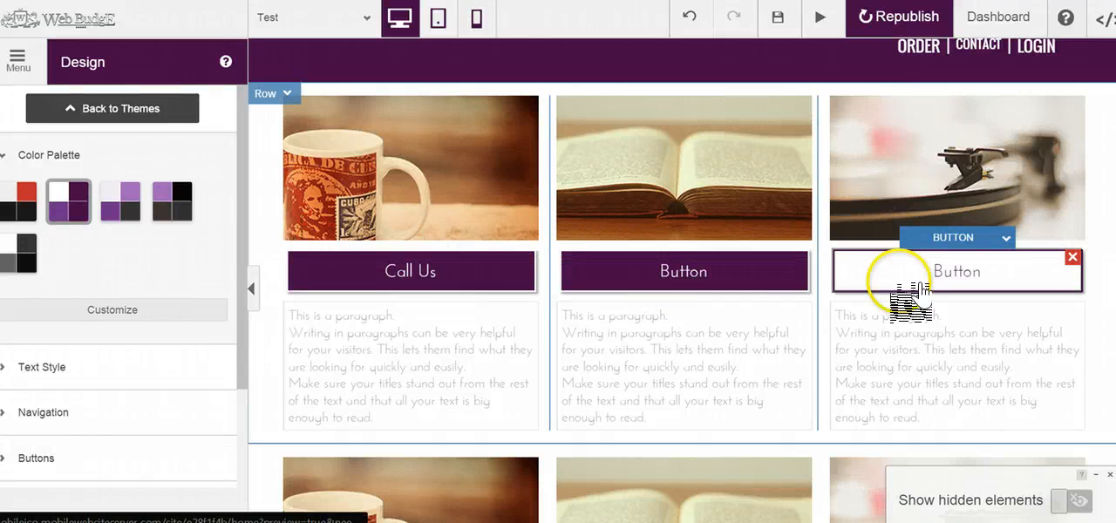
# - Open the Click To Call button's settings to review its label and phone number fields, and close them
pyautogui.click(421, 272)
pyautogui.click(436, 244)
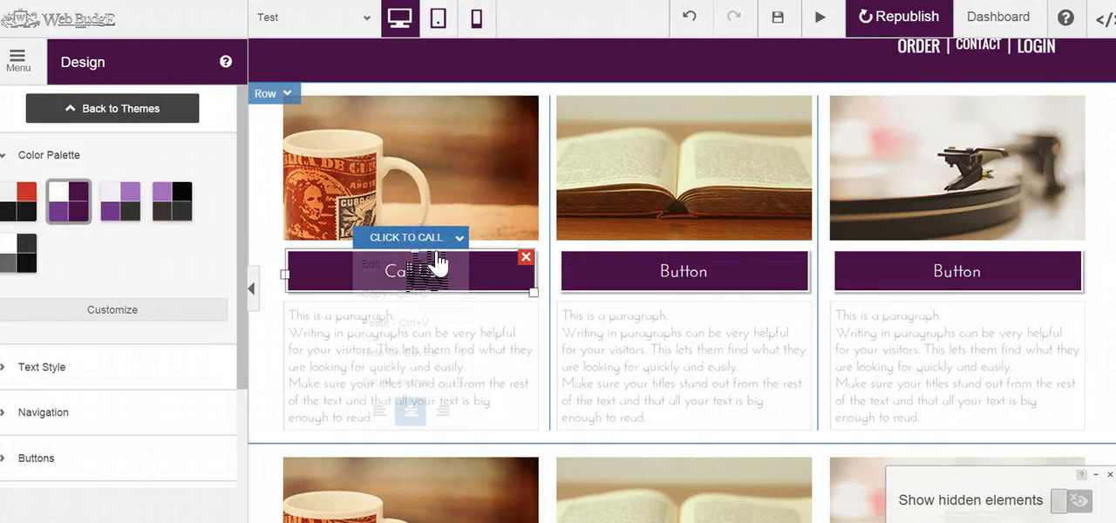
pyautogui.click(397, 263)
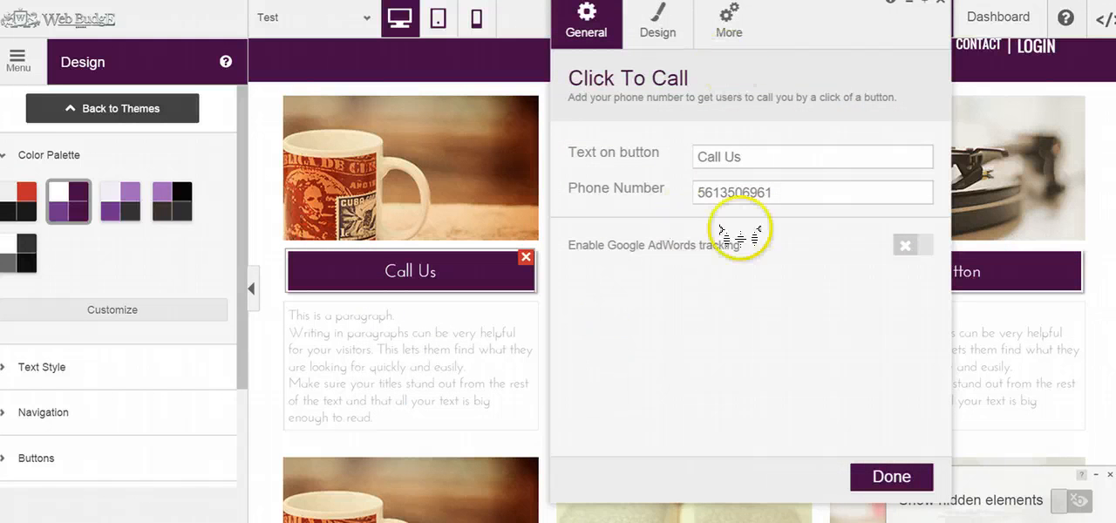
pyautogui.click(945, 5)
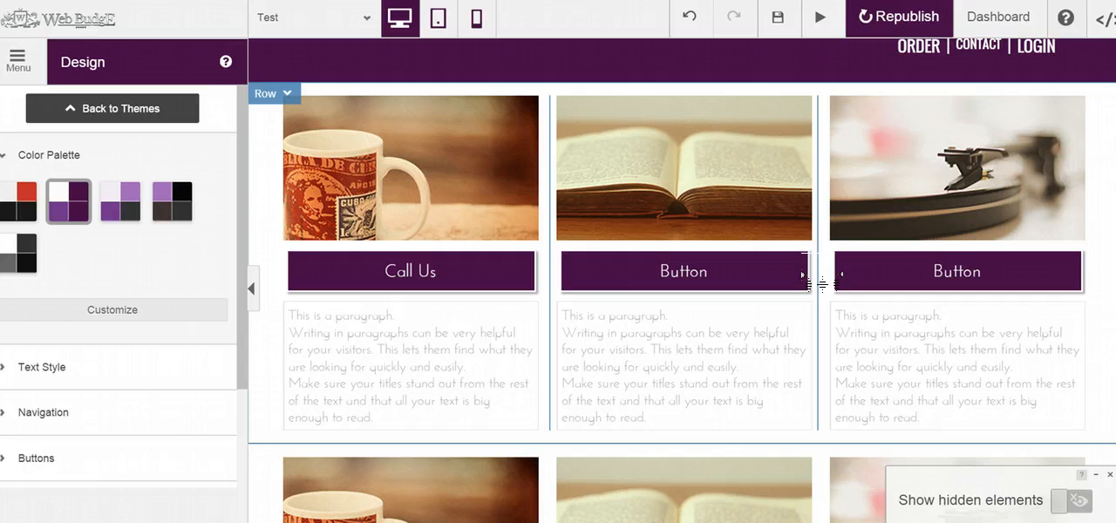
# - Browse the element library's ready-made sections through to the Background, Text & Social layout
pyautogui.click(17, 59)
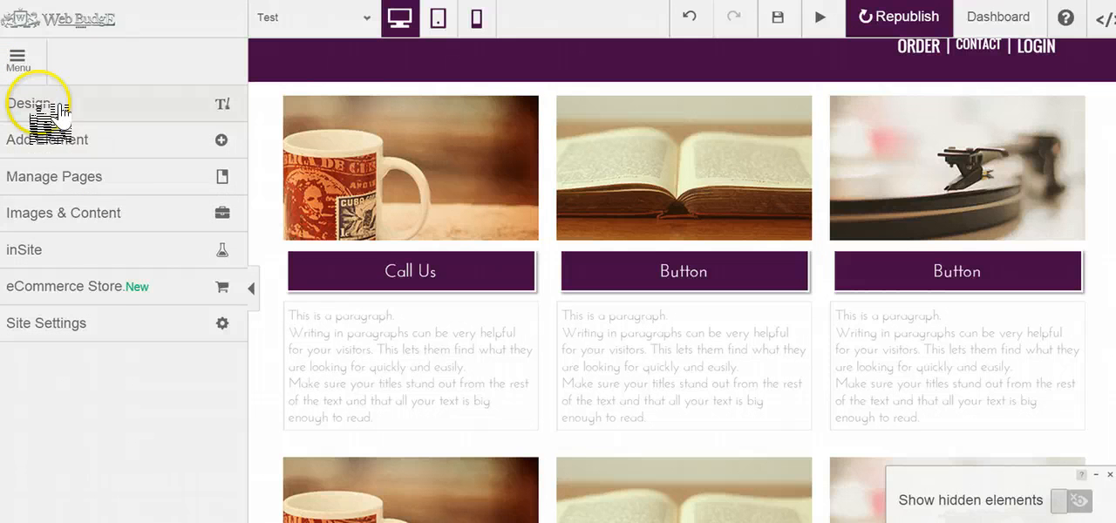
pyautogui.click(122, 141)
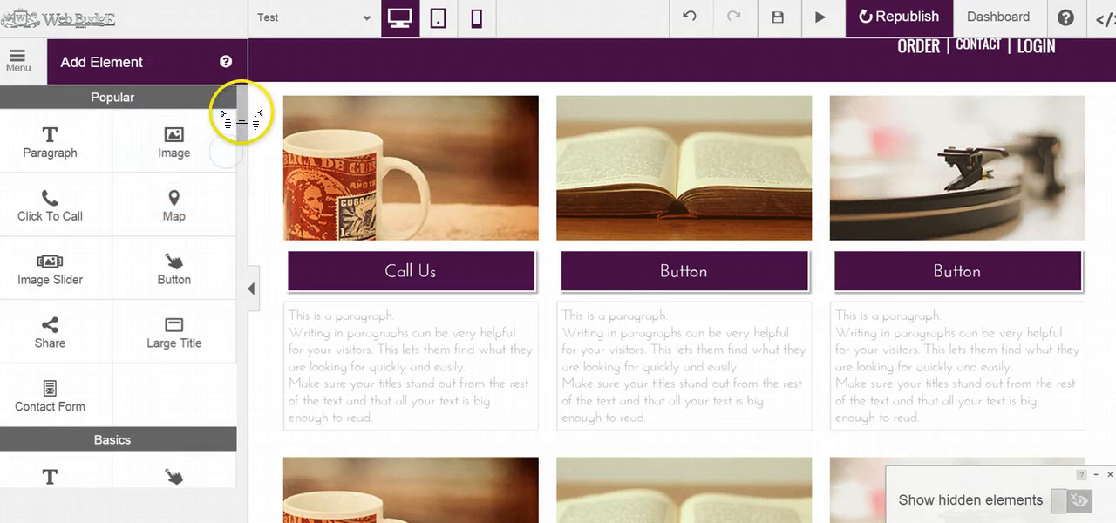
pyautogui.moveTo(241, 110); pyautogui.dragTo(242, 366)
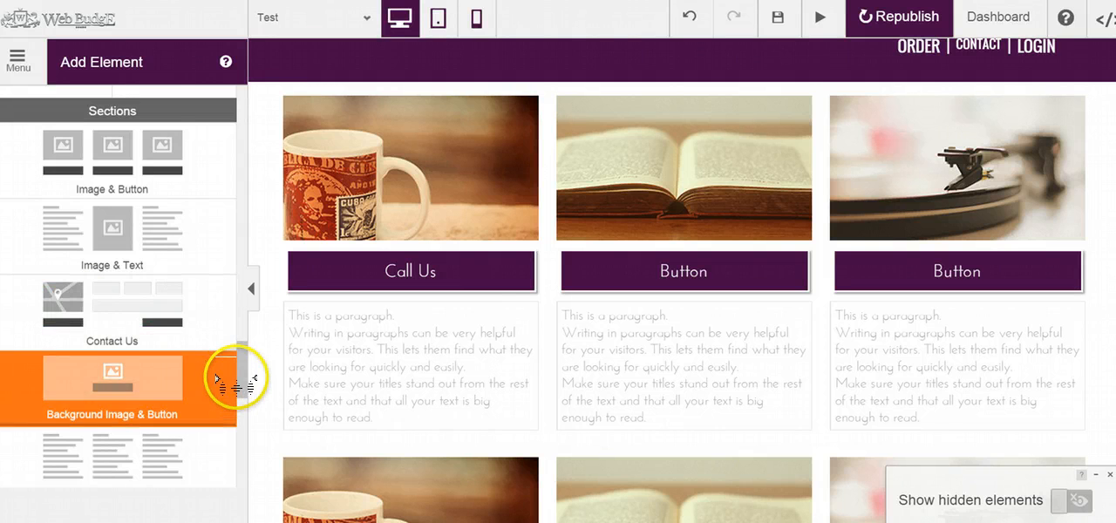
pyautogui.moveTo(241, 374); pyautogui.dragTo(237, 414)
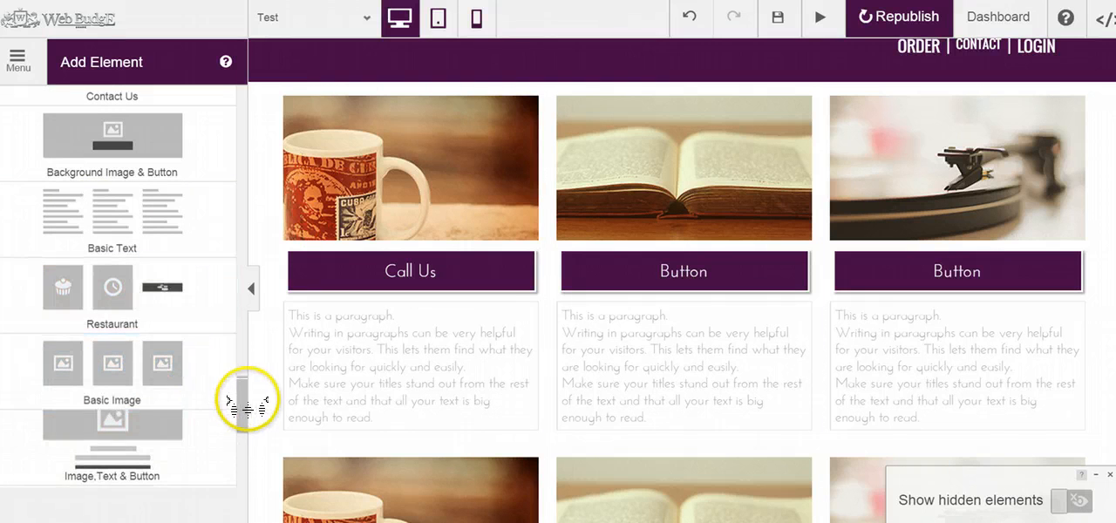
pyautogui.moveTo(242, 409); pyautogui.dragTo(236, 465)
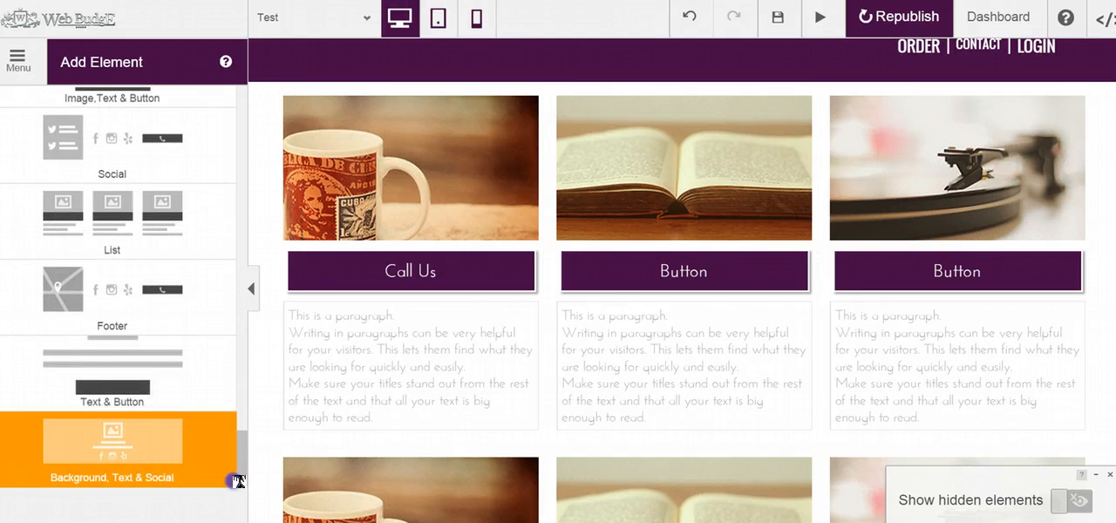